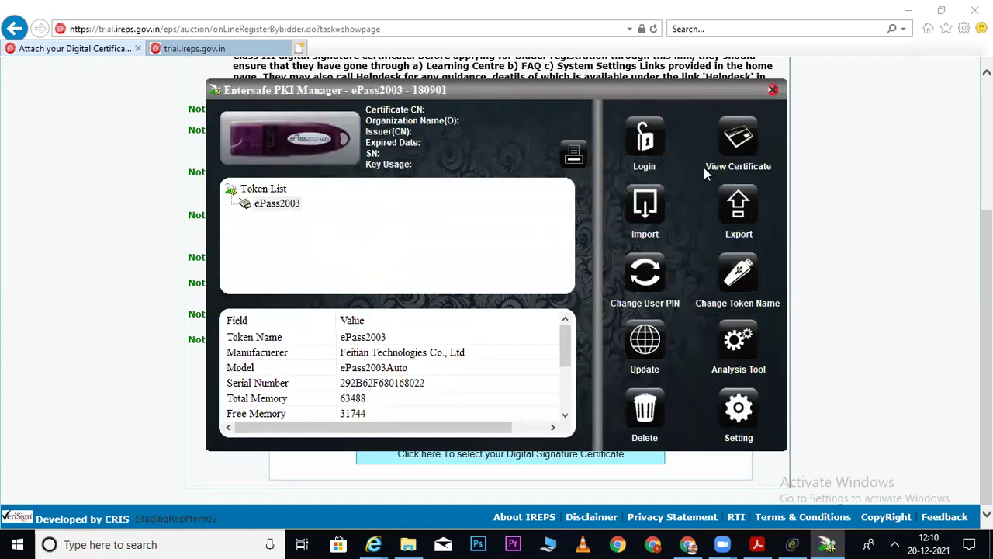
Log in to the ePass2003 token with its PIN and view the Verasys CA 2014 user certificate.
click(646, 143)
text(••••••••)
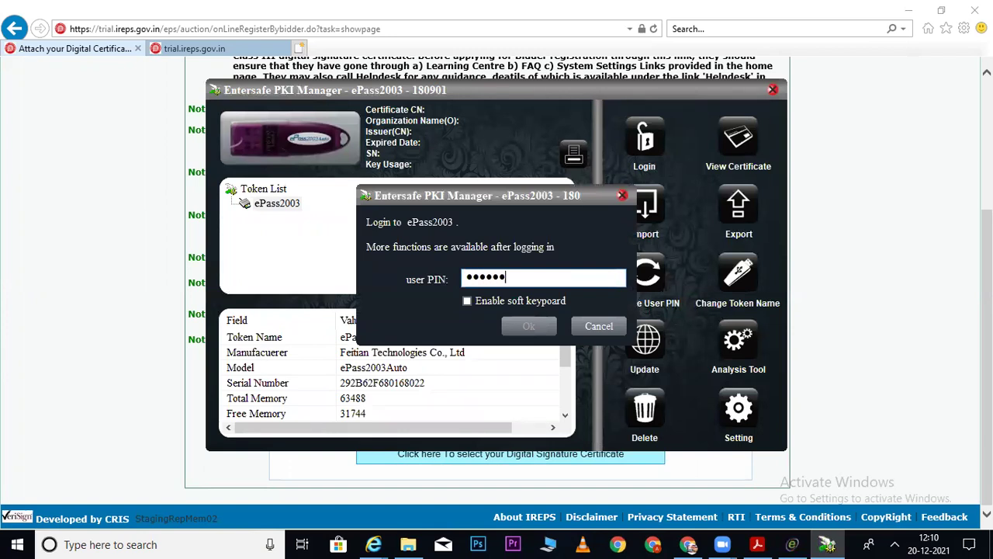
key(Return)
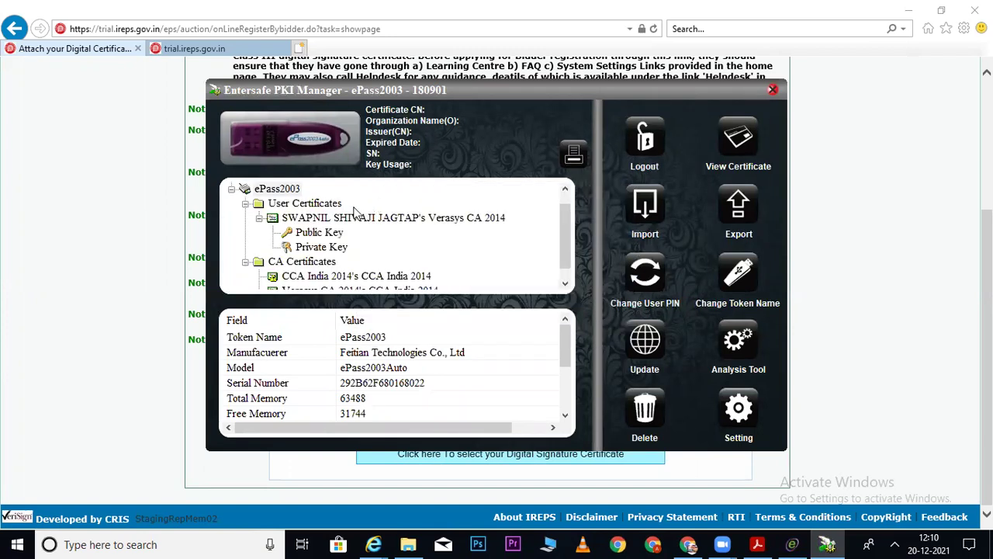
click(350, 220)
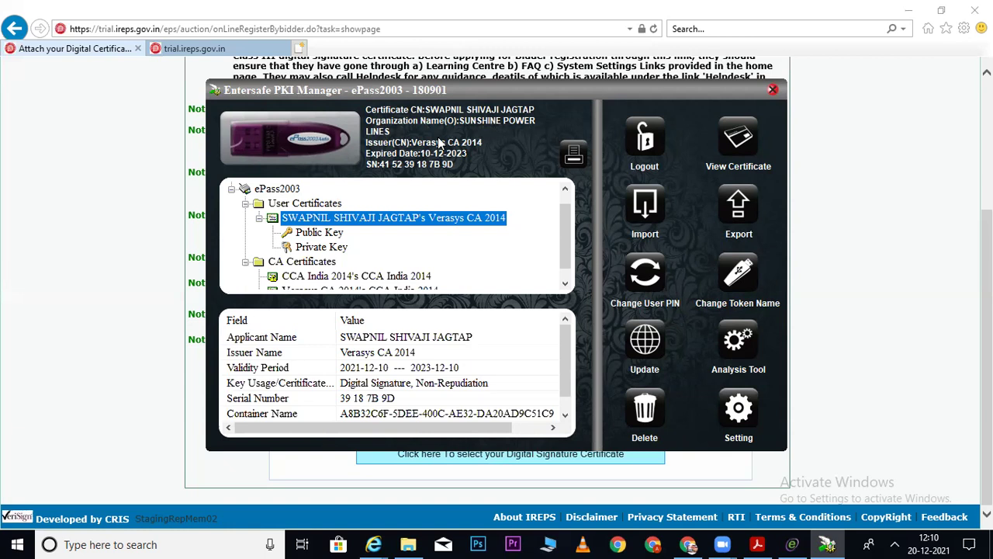
click(133, 194)
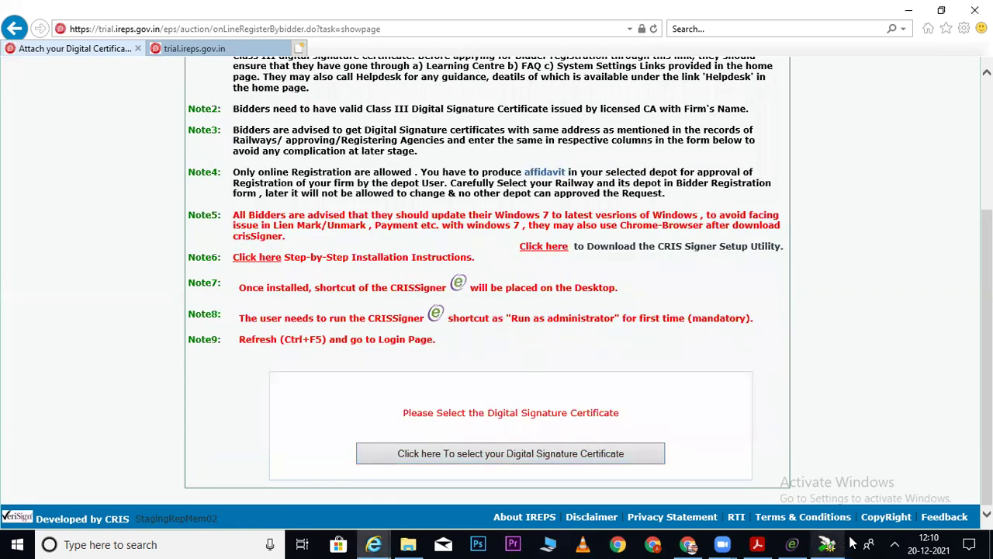
Sign in through CRIS Signer with the Verasys CA 2014 certificate, unlocked by the smart card PIN.
click(793, 544)
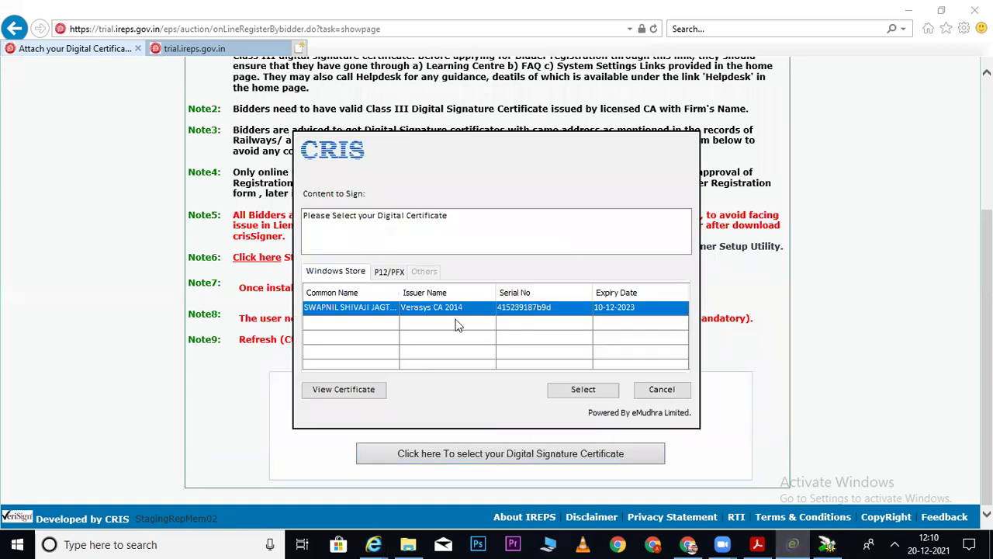
click(583, 391)
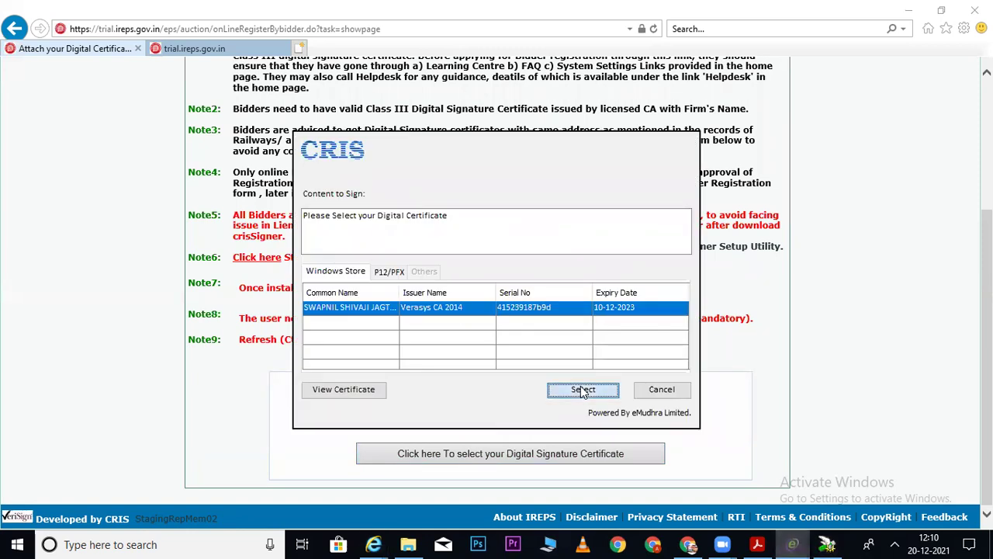
text(••••••••)
key(Return)
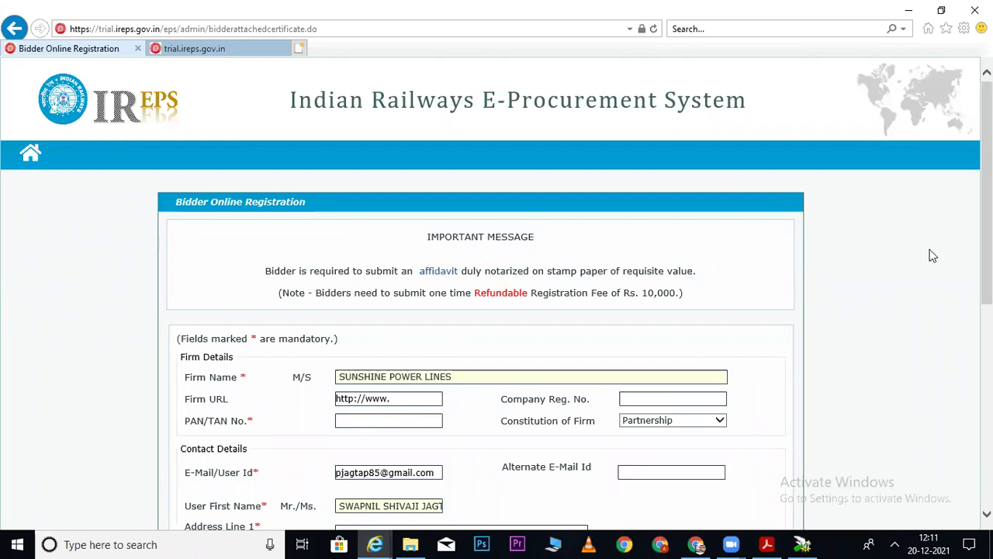
Clear the Firm URL placeholder and enter the firm's PAN number.
scroll(933, 256, down, 3)
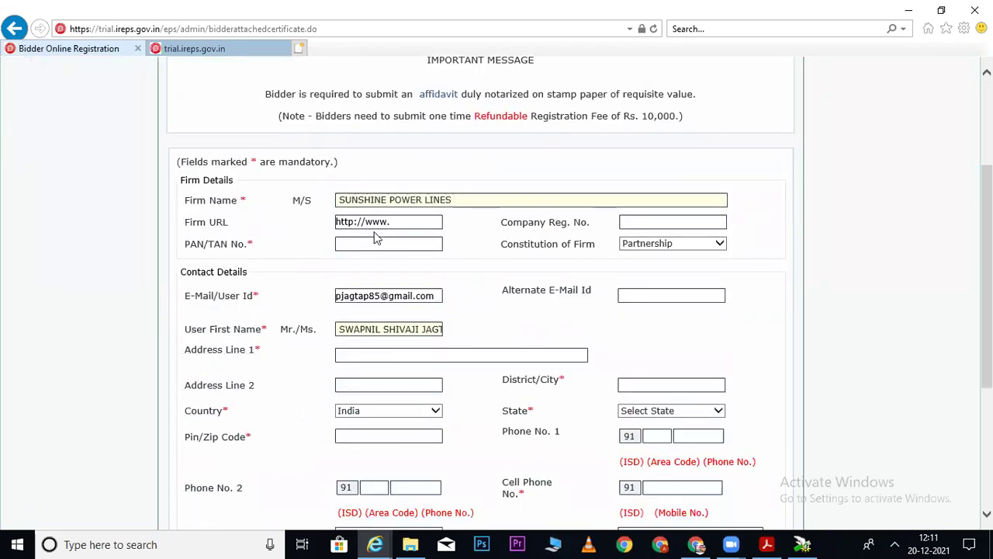
drag(396, 222, 322, 222)
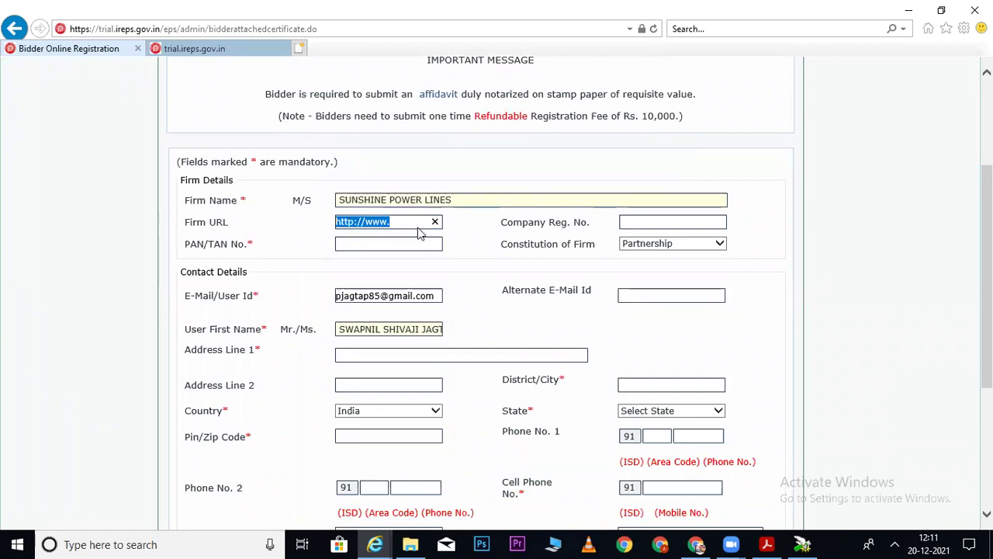
key(BackSpace)
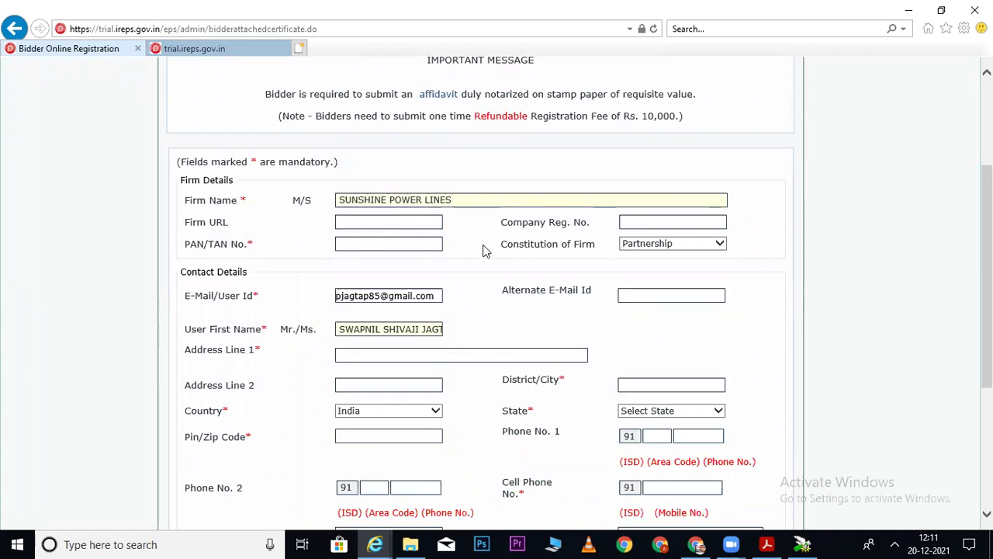
click(635, 225)
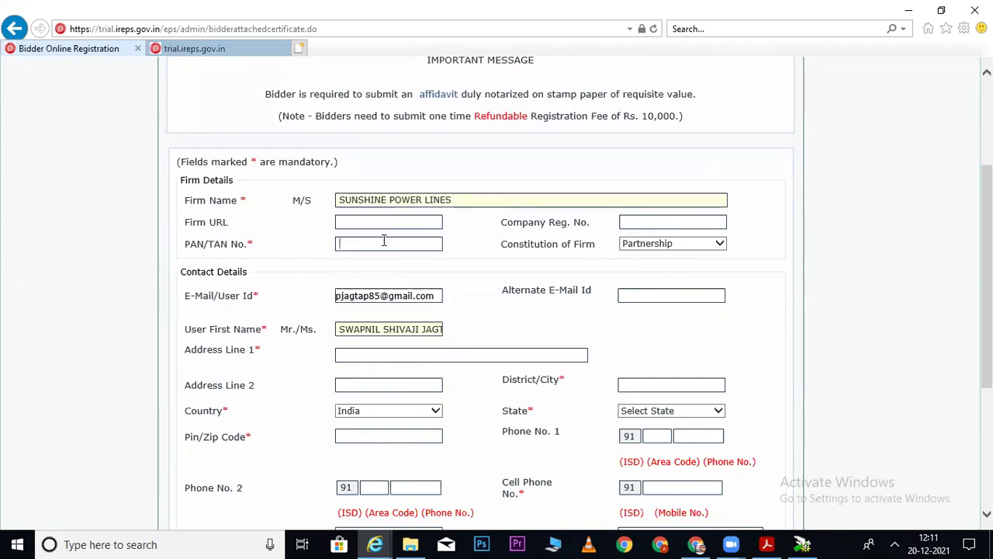
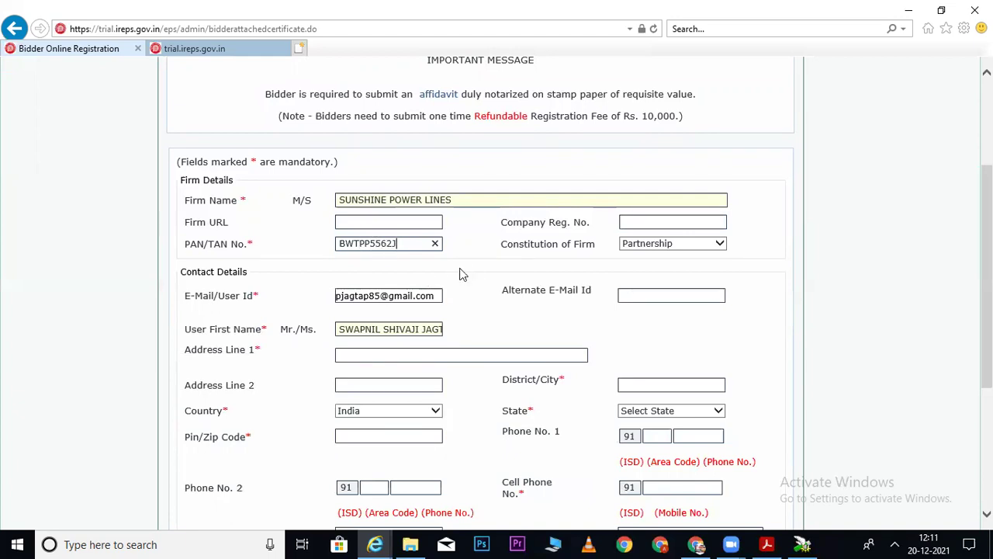
Set Constitution of Firm to Proprietorship and fill both address lines with the firm's address.
click(649, 245)
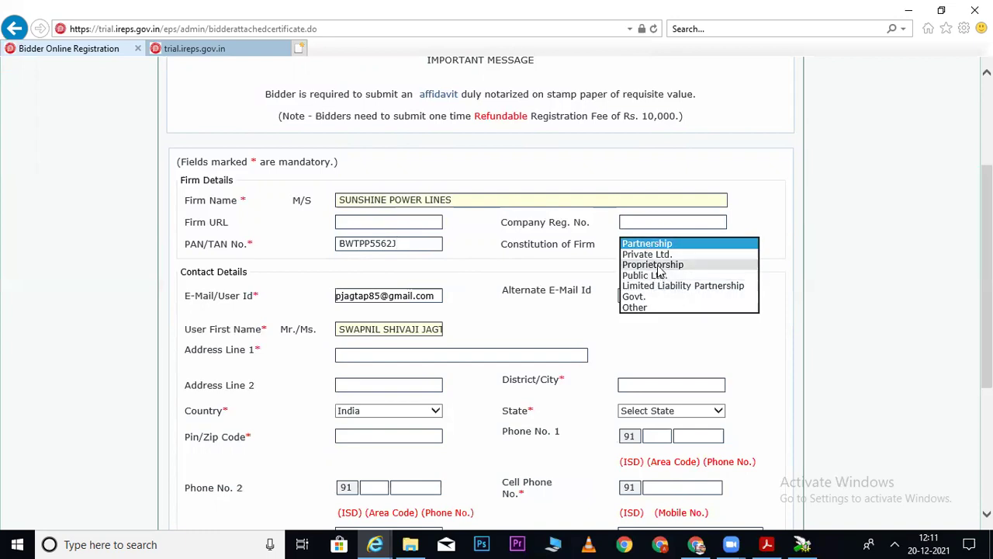
click(658, 265)
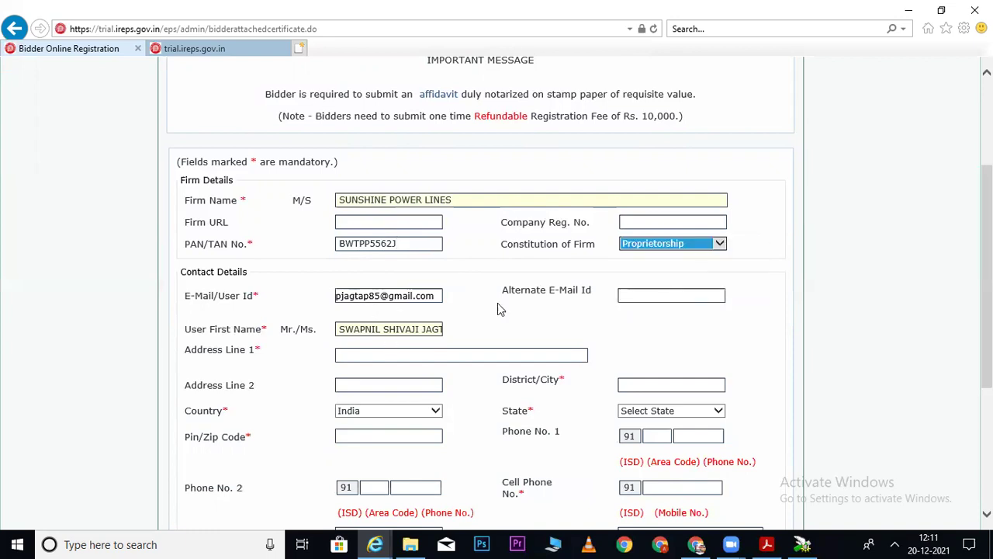
click(355, 354)
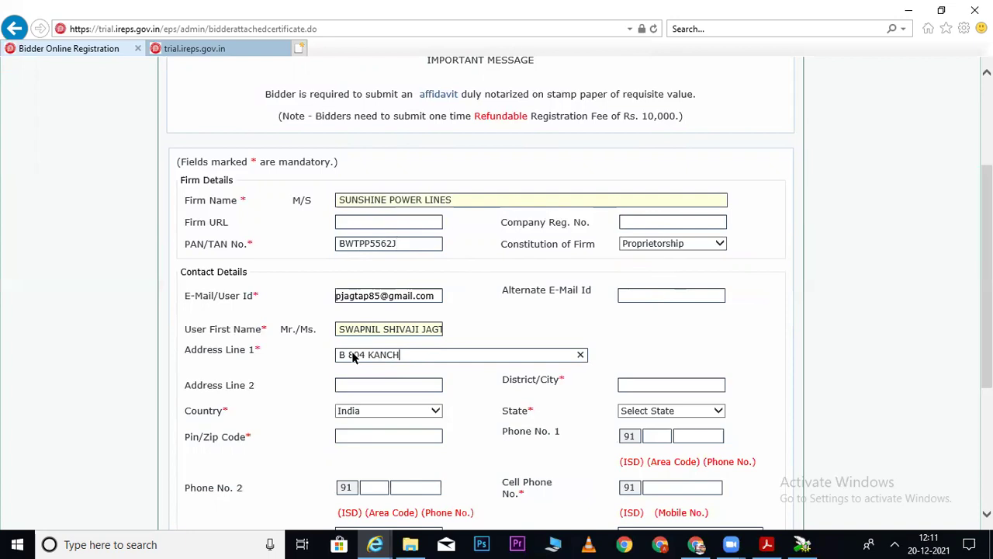
click(363, 385)
Set District/City to PUNE and State to Maharashtra.
click(650, 383)
text(PUNE)
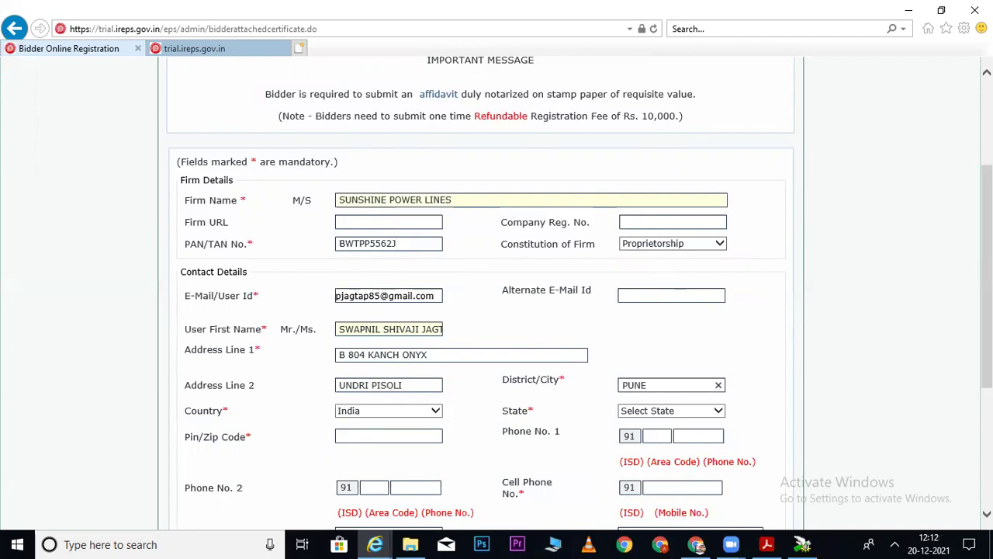
scroll(656, 326, down, 3)
click(656, 314)
key(m)
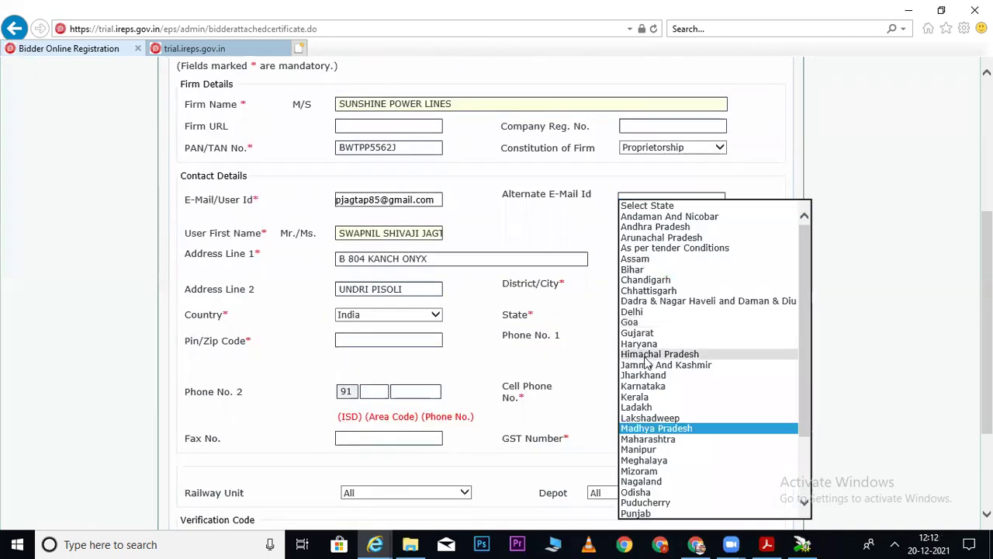
key(m)
key(Return)
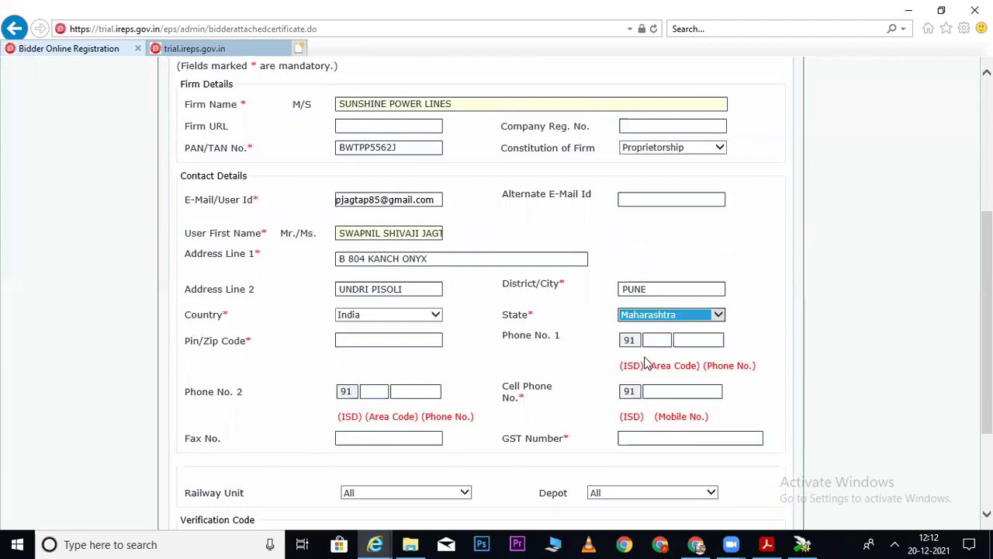
Enter the firm's PIN code, correcting a mistyped digit.
click(395, 342)
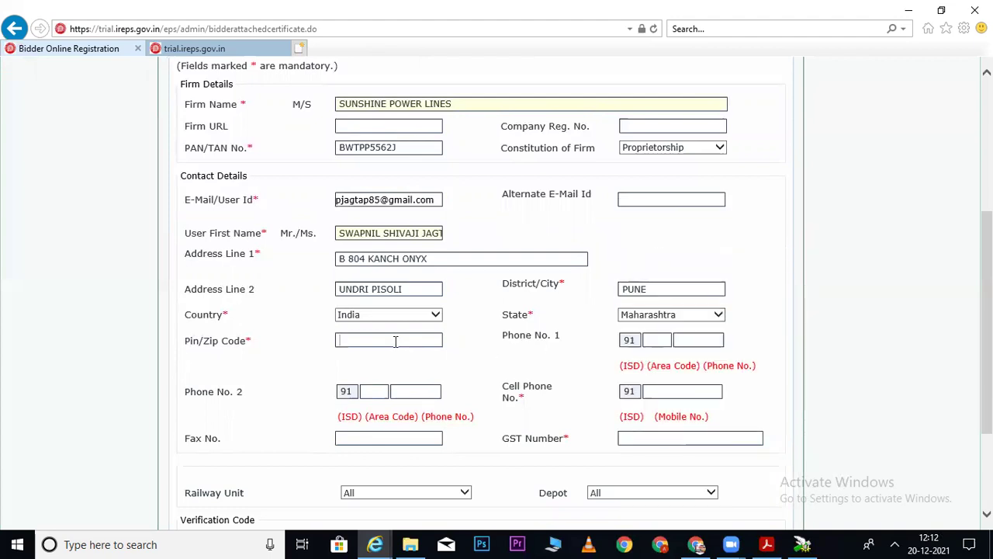
text(41100)
key(BackSpace)
text(48)
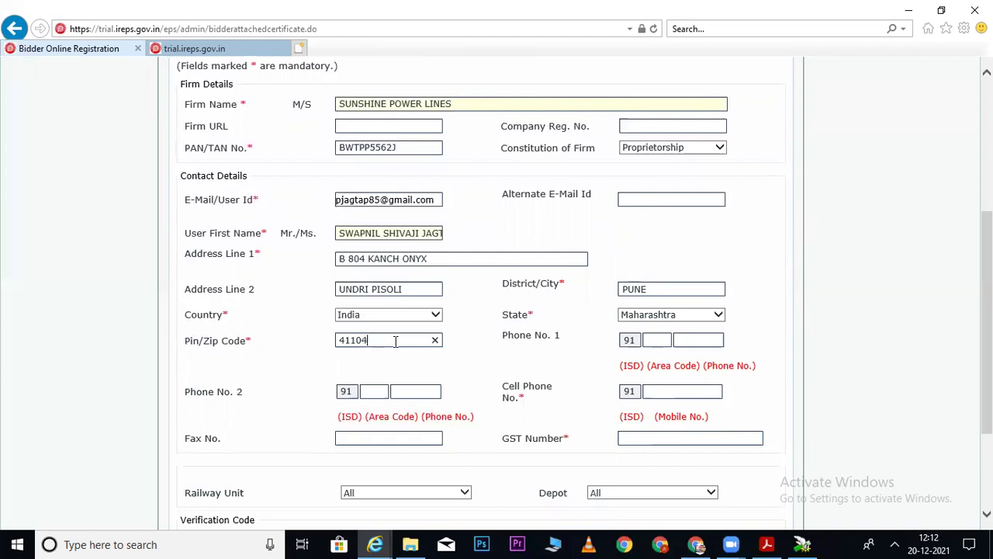
click(566, 359)
Fill in the cell phone number and the GST number.
click(693, 389)
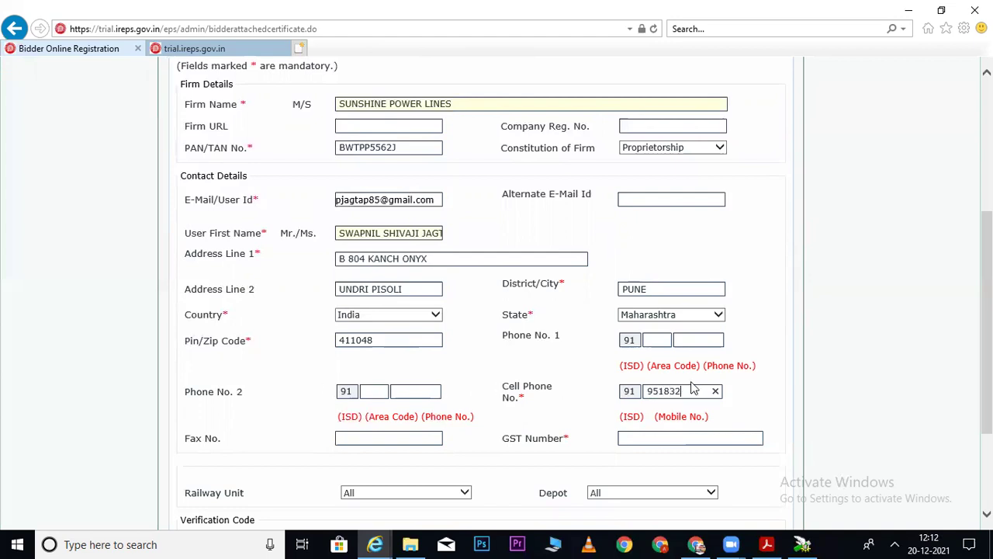
click(670, 440)
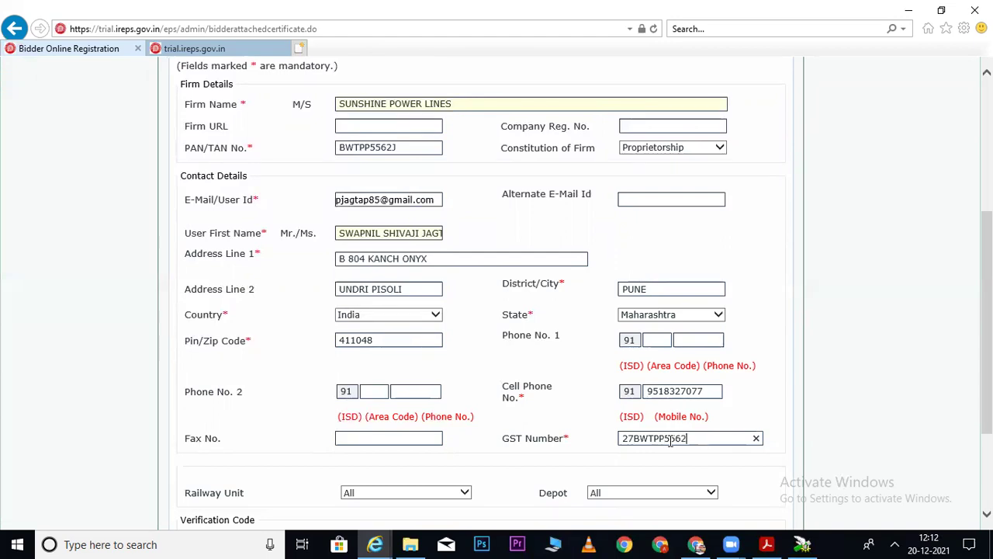
scroll(533, 373, down, 2)
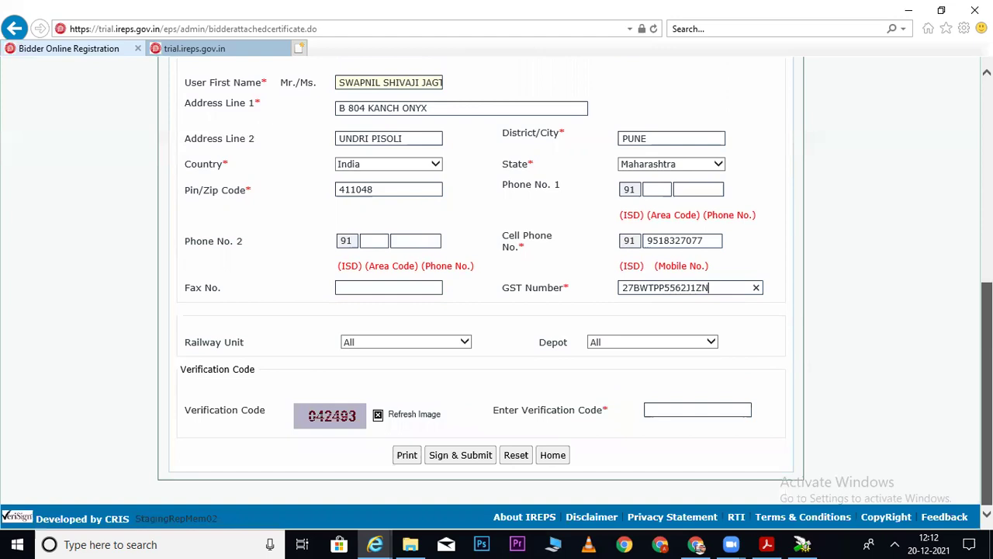
Validate the GST number, enter the verification code and acknowledge the railway selection alert.
click(682, 410)
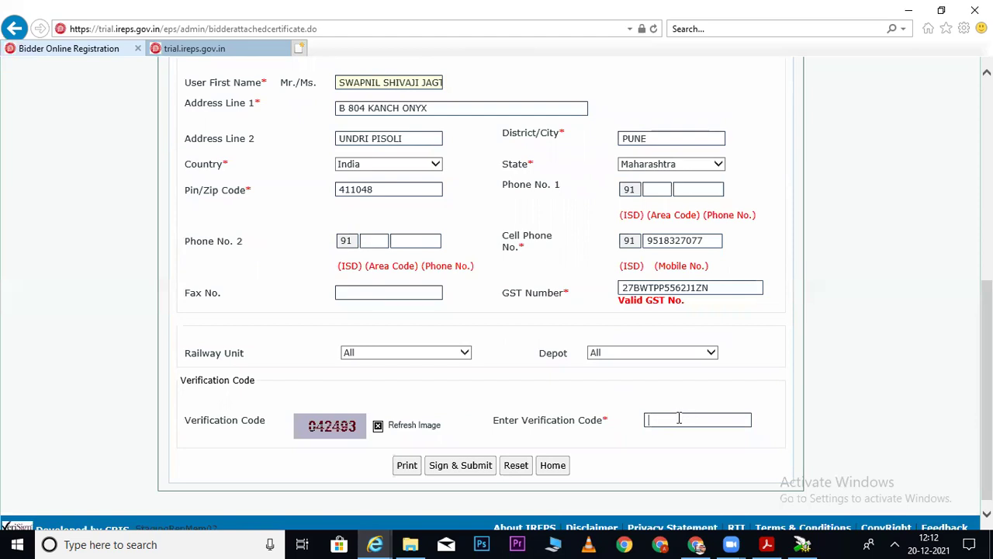
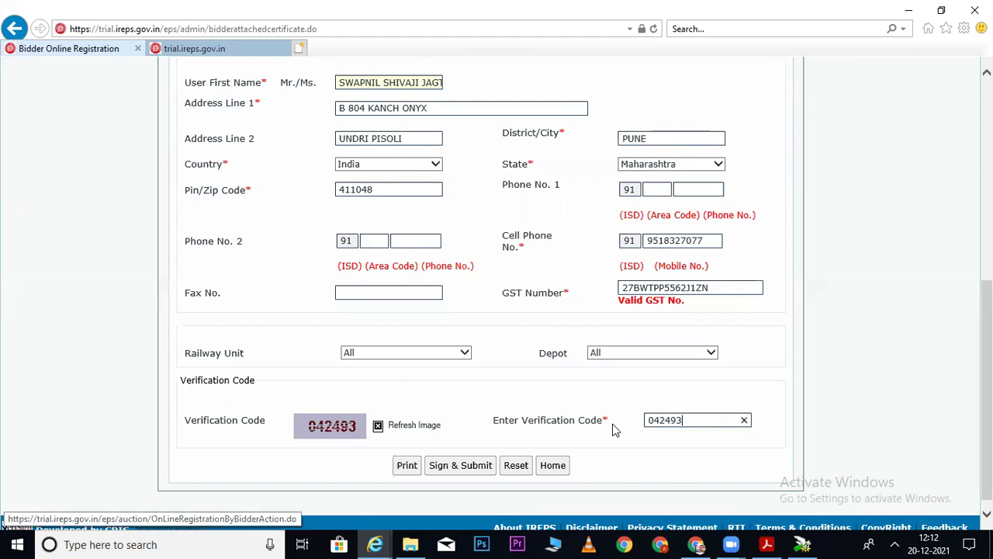
key(Return)
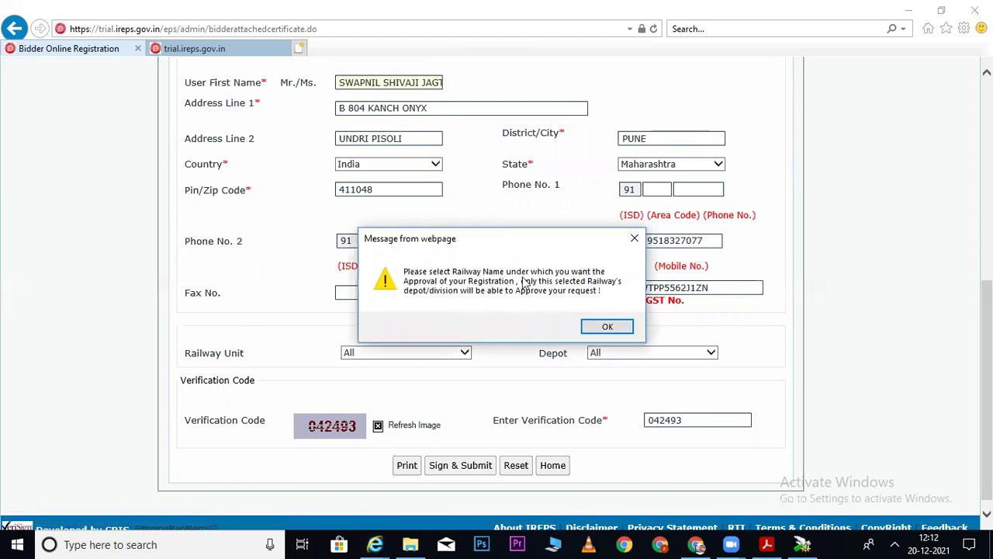
click(610, 328)
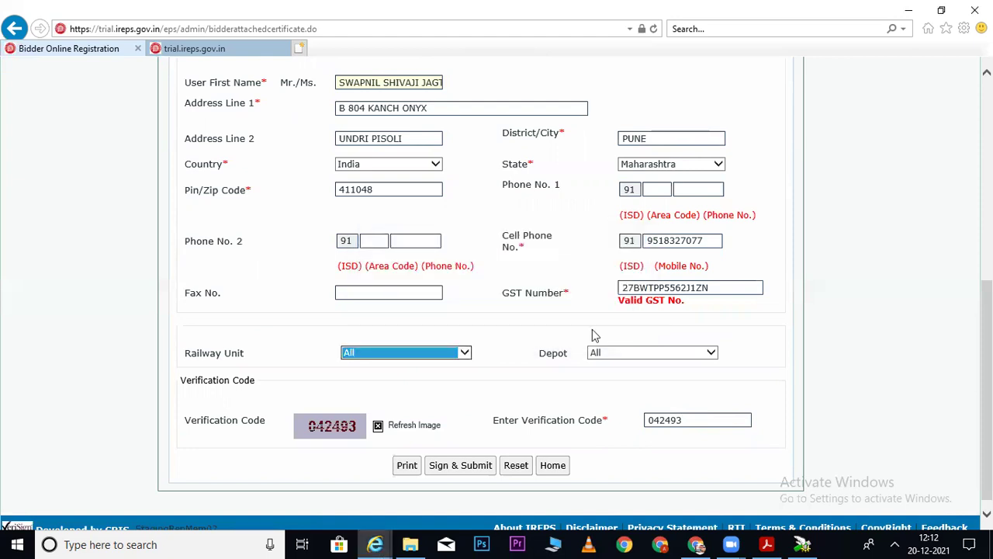
Set Railway Unit to TRIAL and Depot to CRIS TRIAL.
click(416, 353)
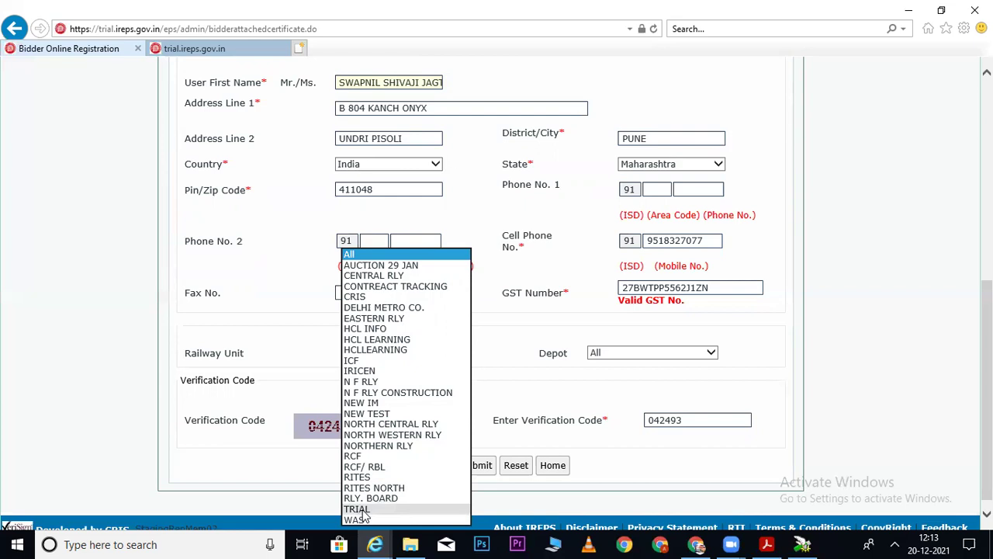
click(365, 512)
click(623, 354)
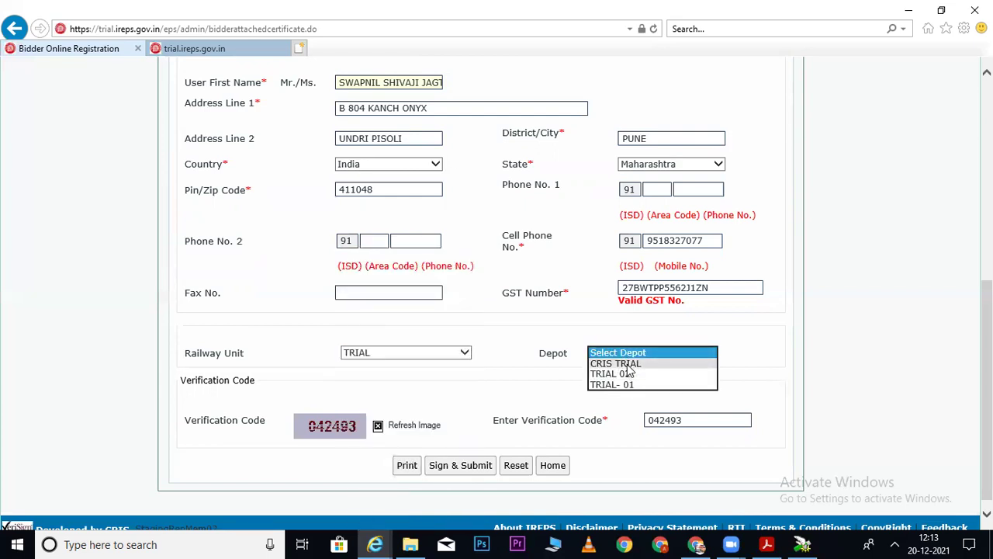
click(628, 364)
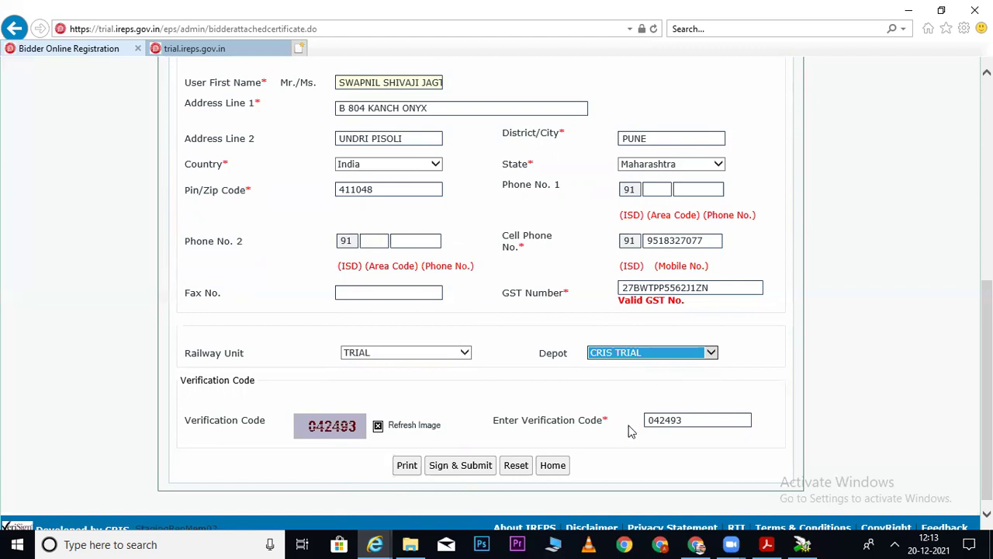
Sign and submit the form with the Verasys certificate, dismissing the repeated smart card prompts.
click(461, 465)
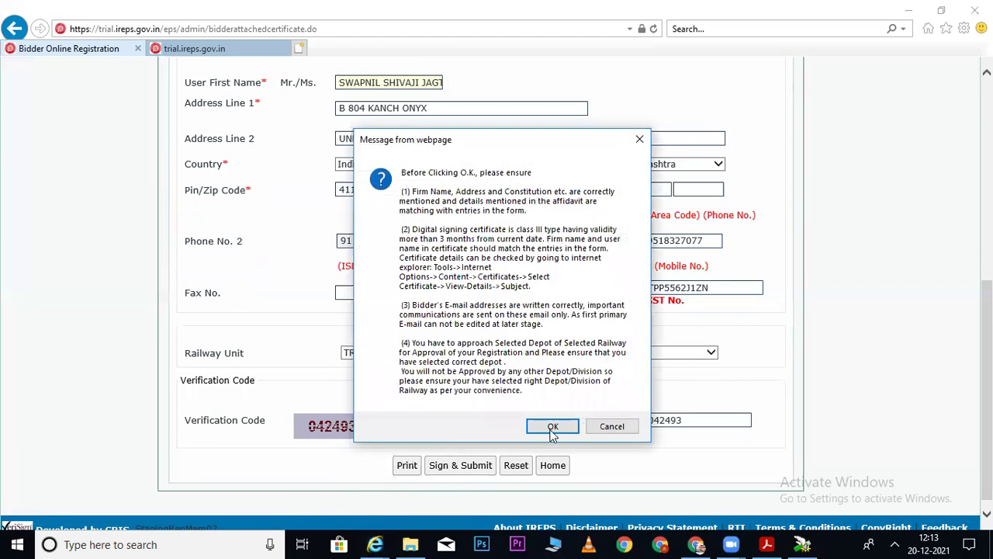
click(553, 428)
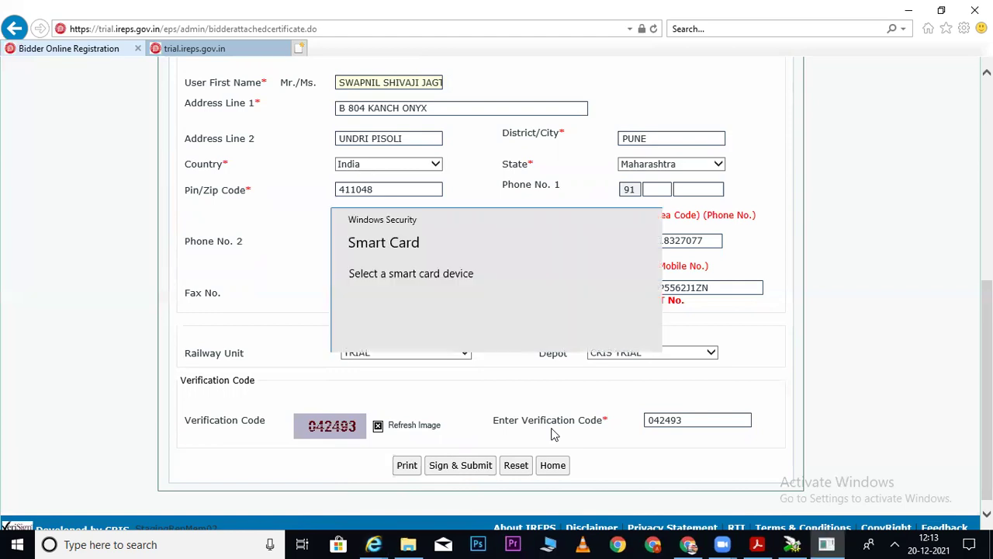
click(554, 405)
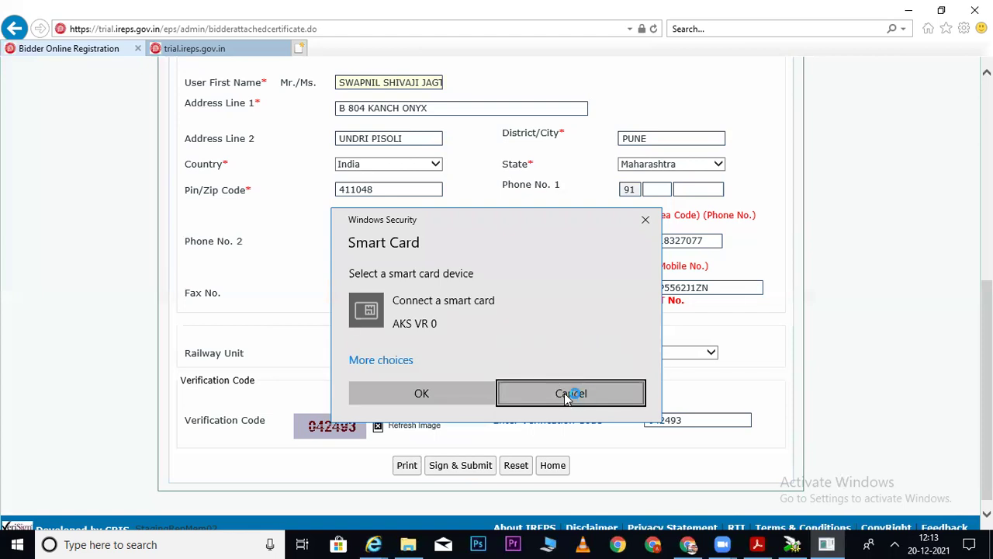
click(564, 393)
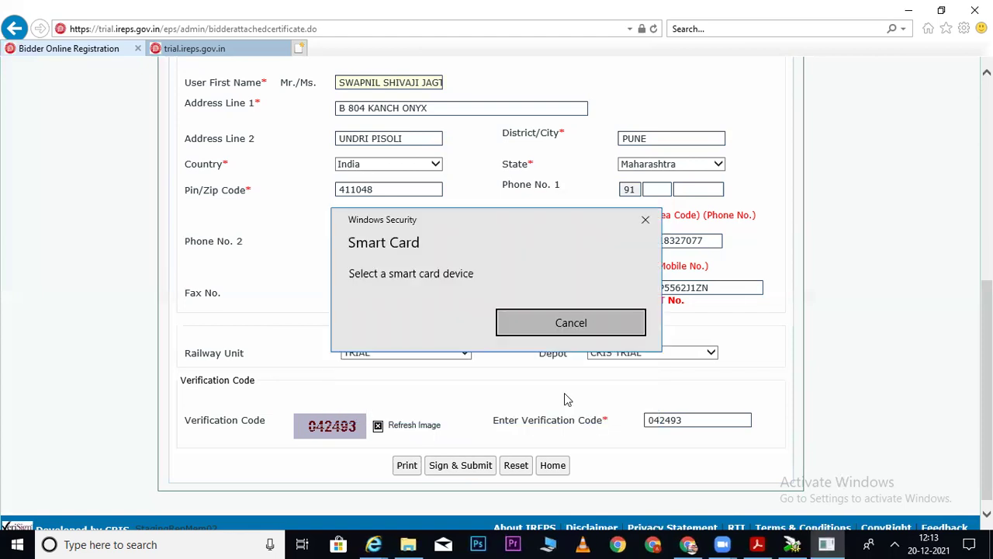
click(568, 394)
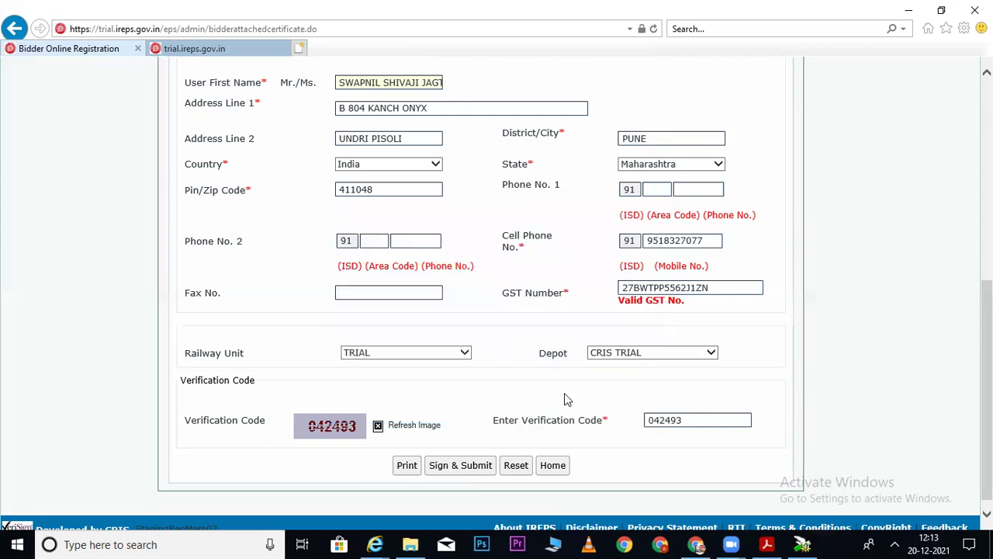
click(567, 397)
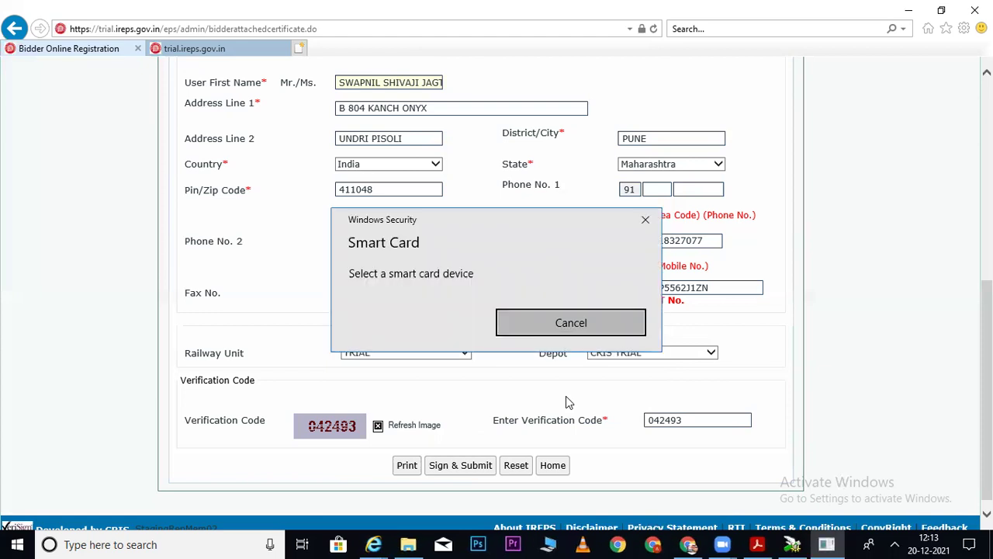
click(565, 392)
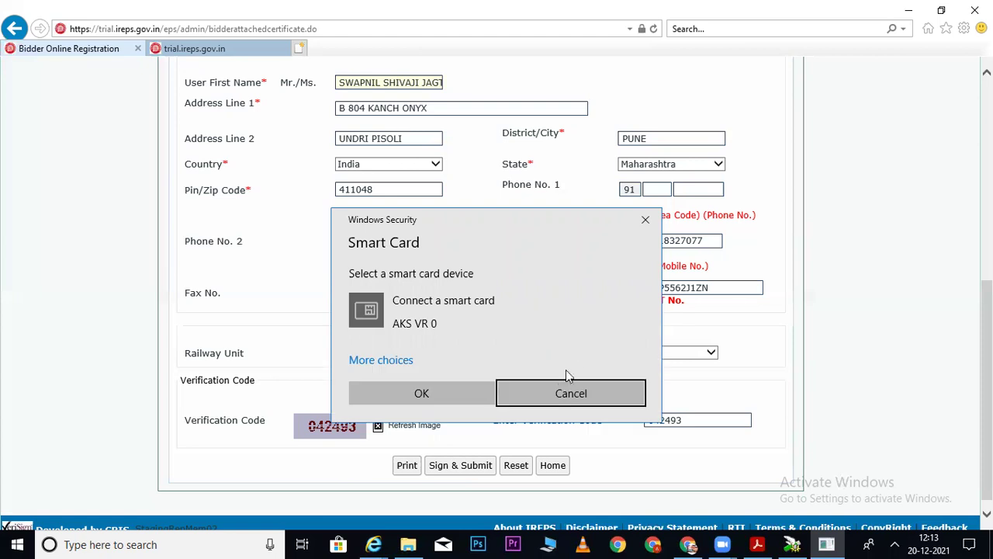
click(560, 388)
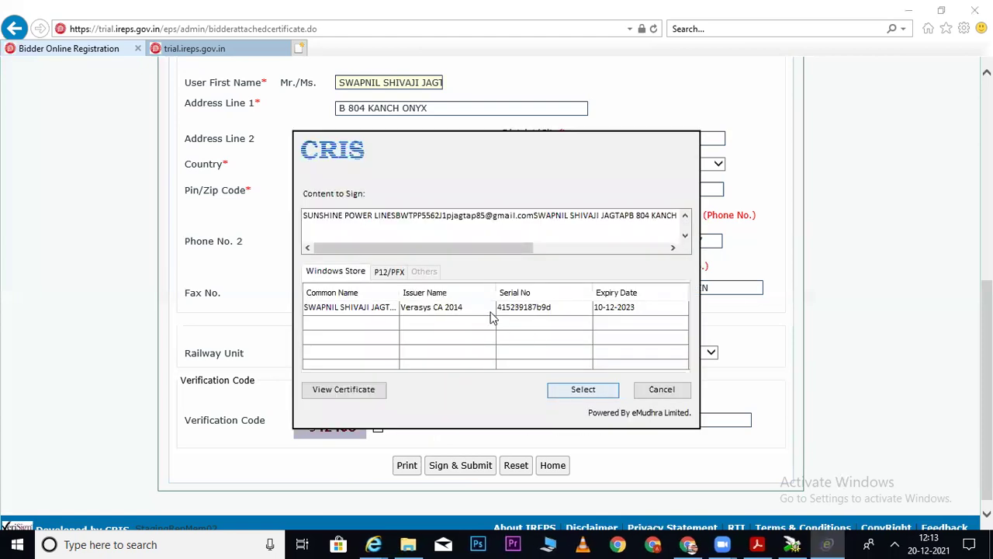
click(474, 307)
click(583, 390)
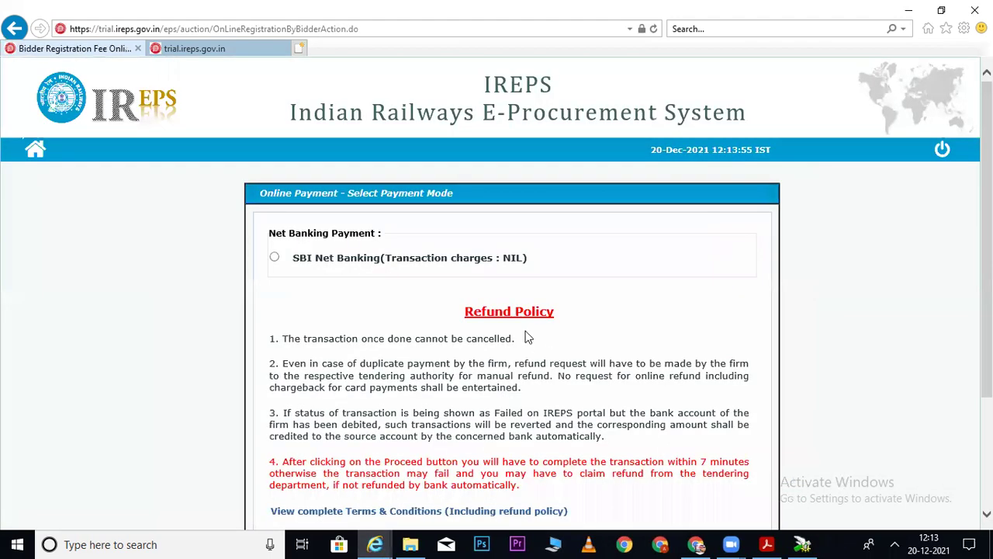
Choose SBI Net Banking, agree to the terms and proceed with payment.
click(275, 259)
scroll(902, 268, down, 3)
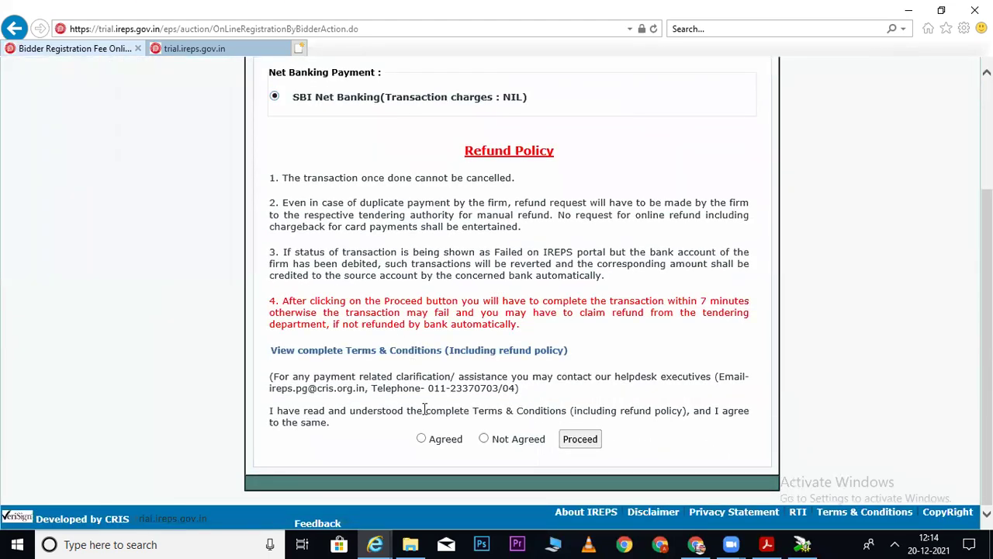
click(421, 439)
click(580, 439)
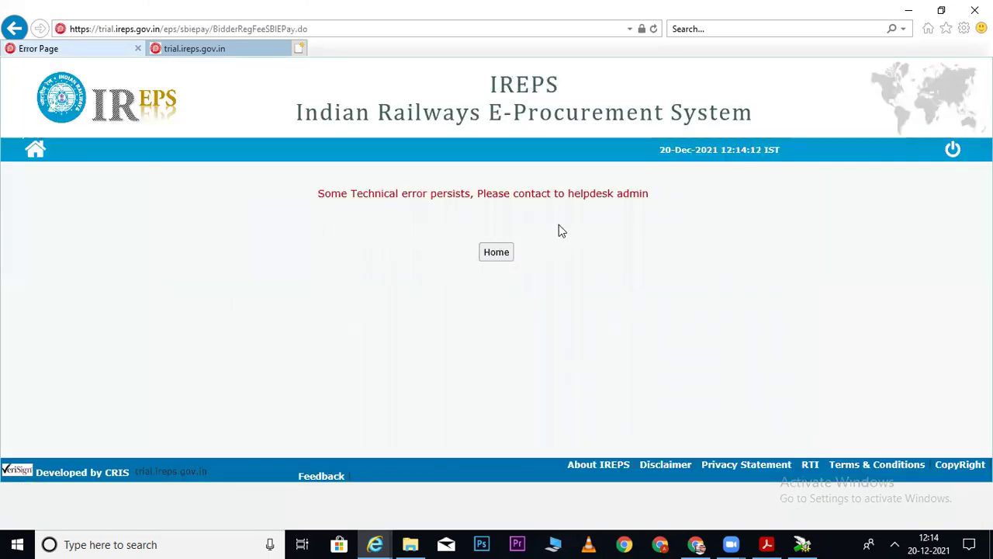
Return to the IREPS login page and go to the Signing Certificate link.
click(502, 261)
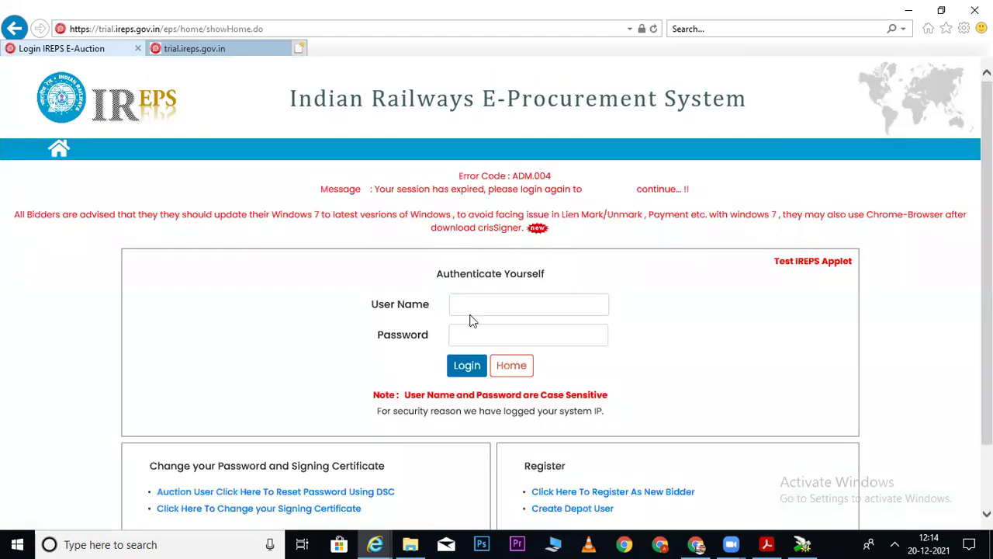
click(478, 331)
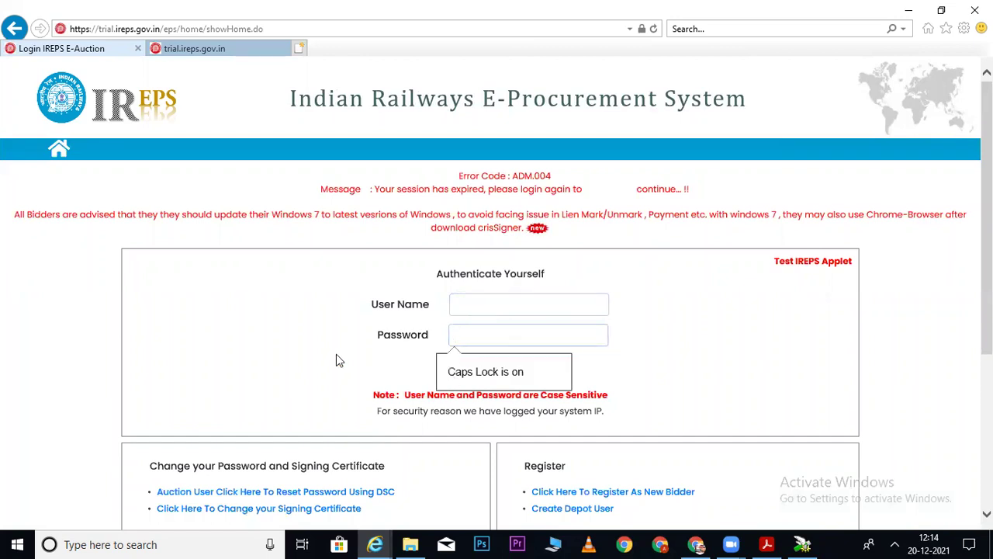
click(301, 338)
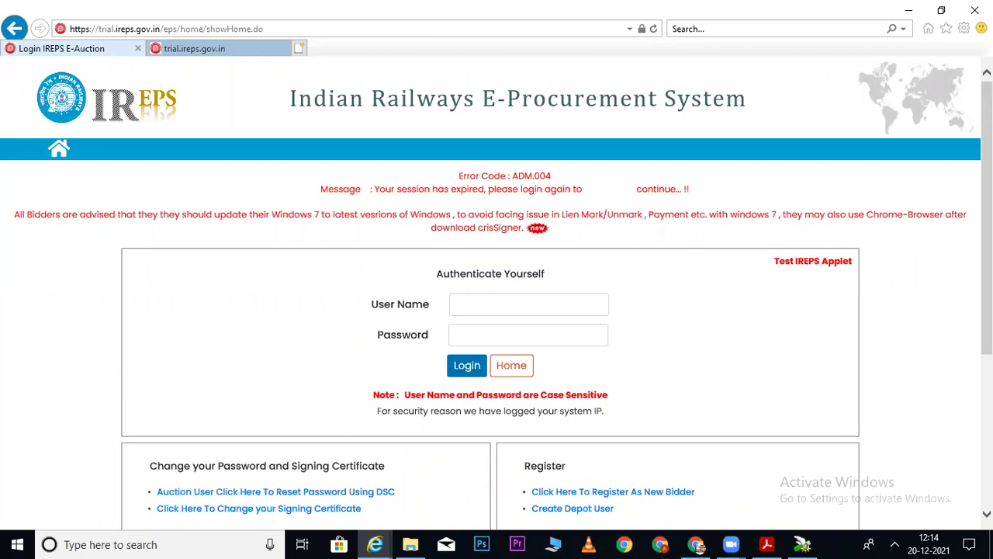
scroll(910, 276, down, 2)
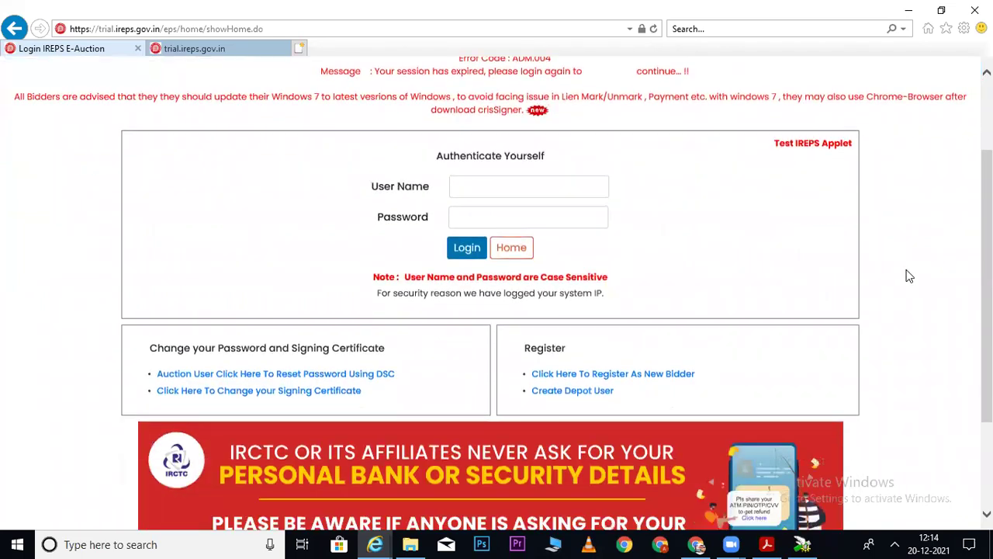
click(268, 392)
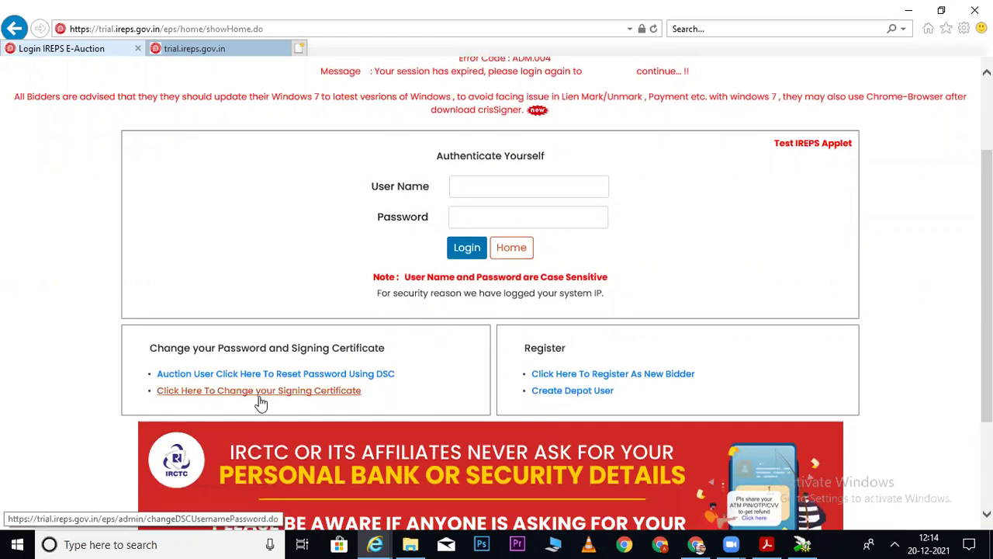